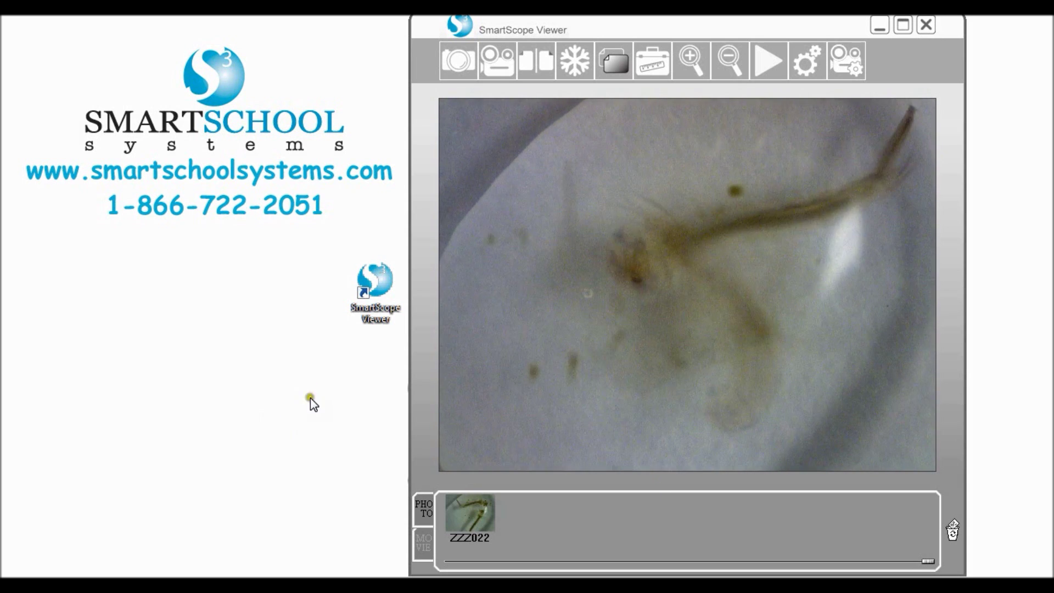
- Launch the viewer and set the 1280x1024 video format with Full full-screen mode, then apply
left_click(373, 291)
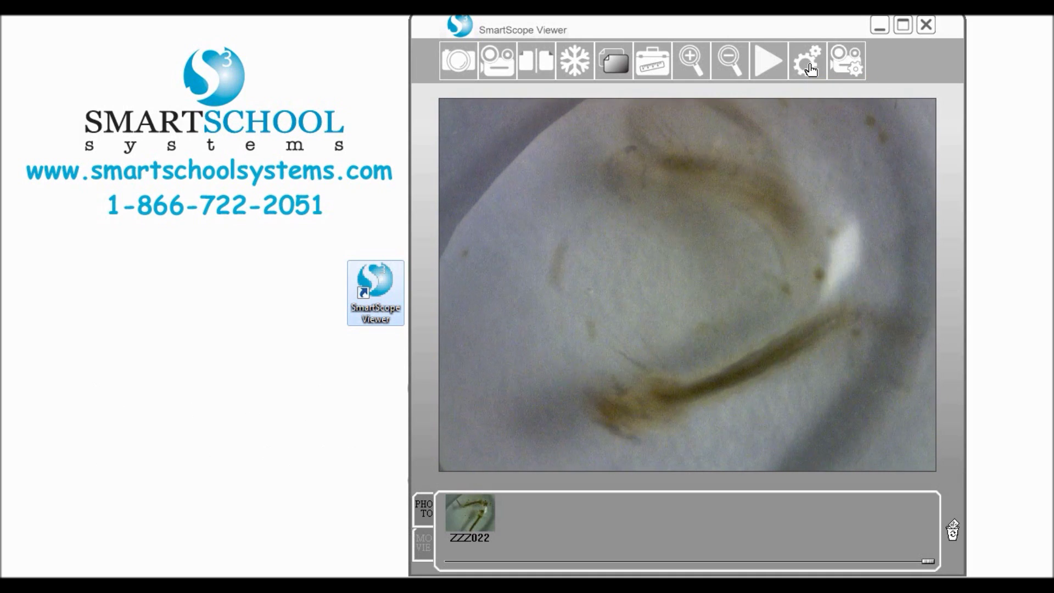
left_click(810, 70)
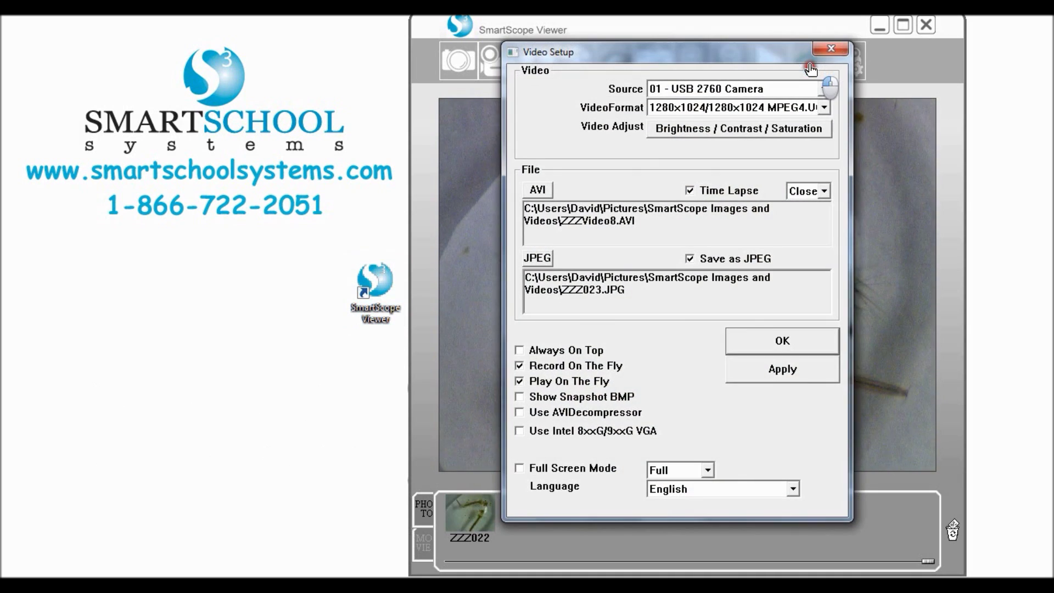
left_click(825, 109)
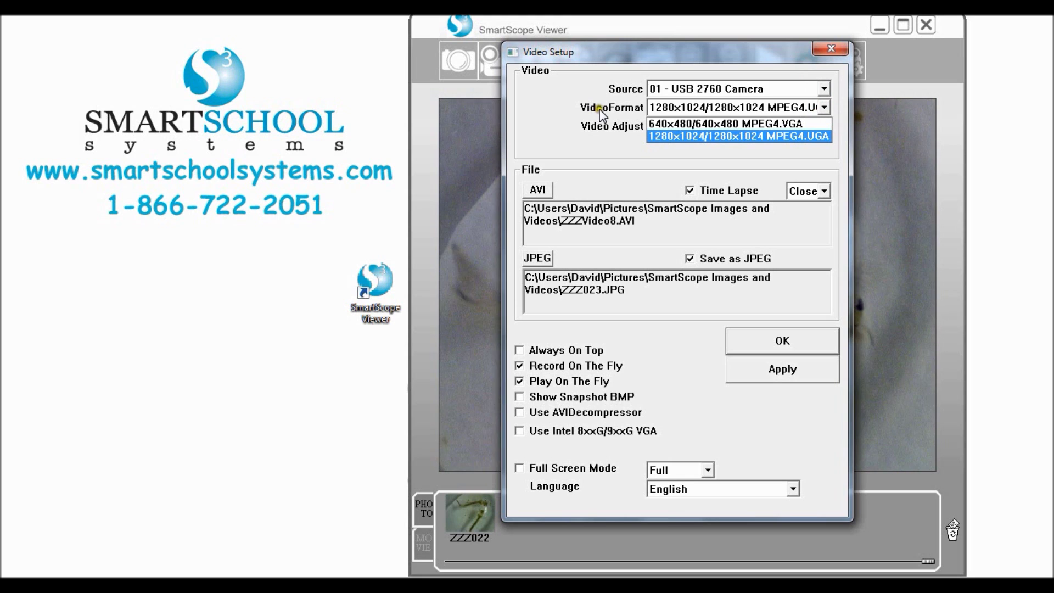
left_click(710, 139)
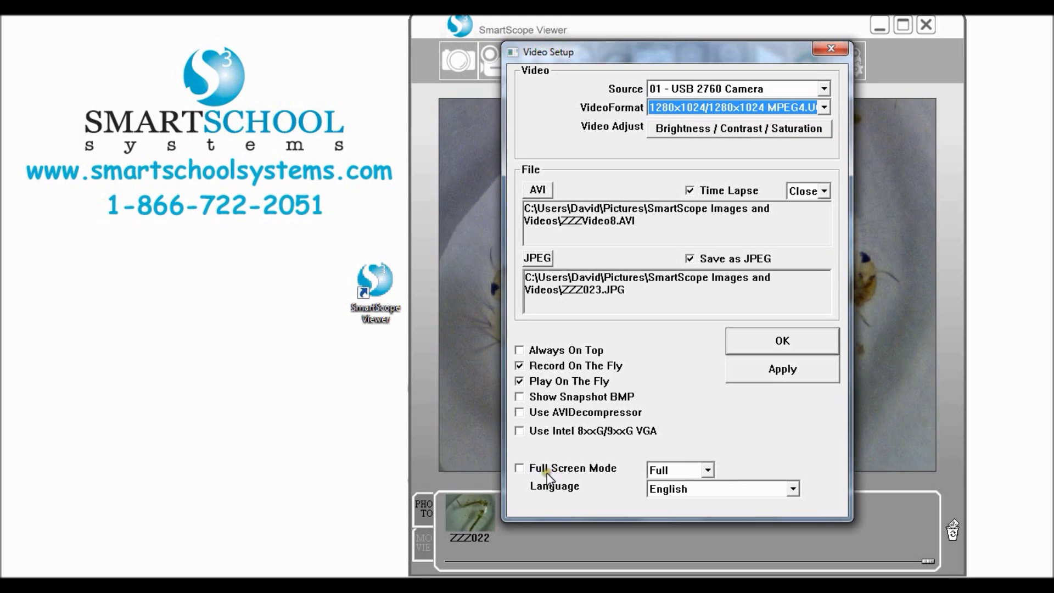
left_click(709, 471)
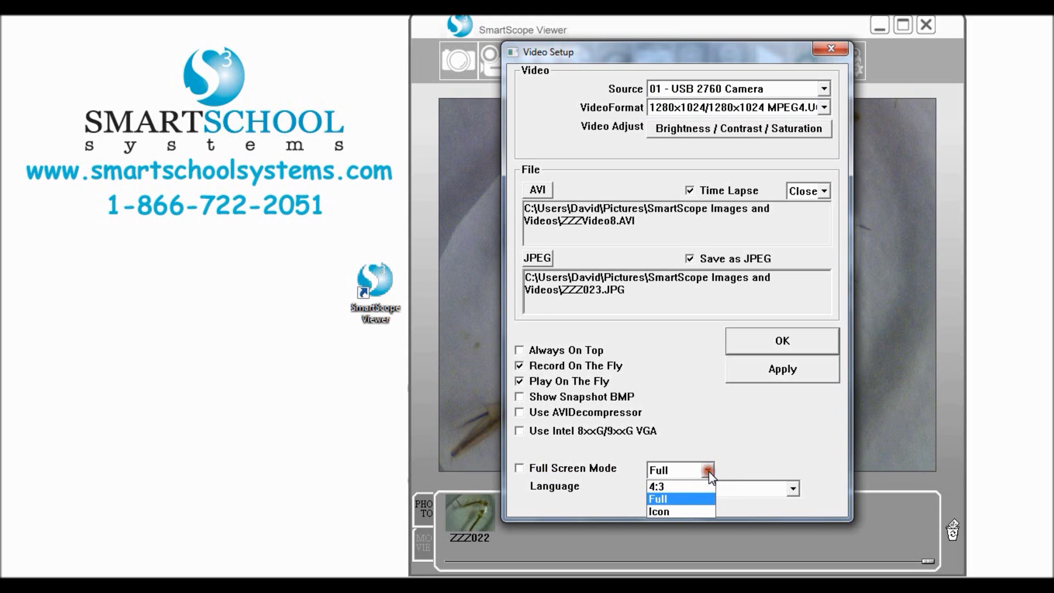
left_click(661, 499)
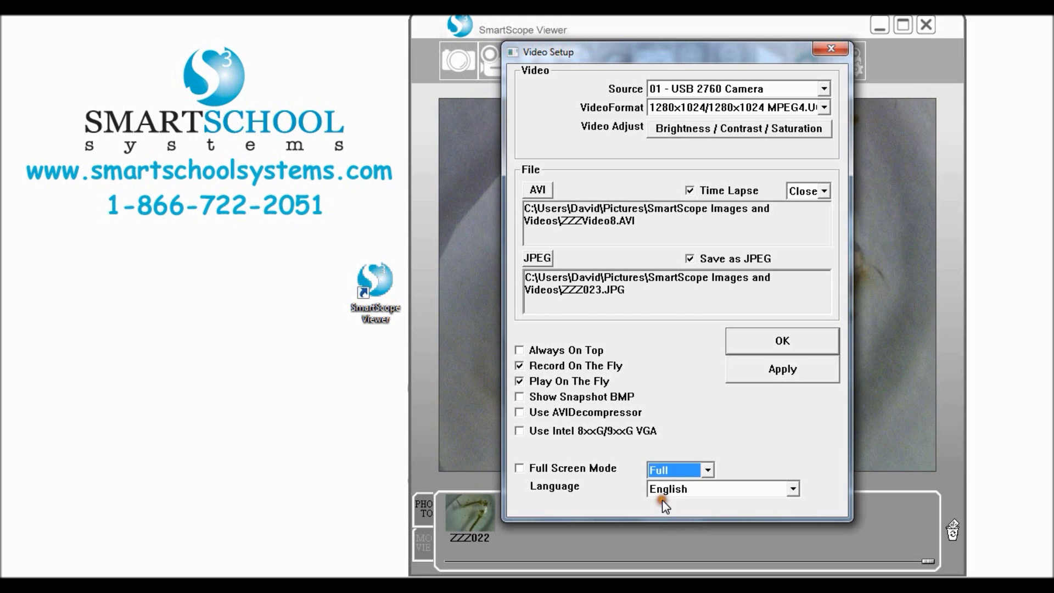
left_click(788, 375)
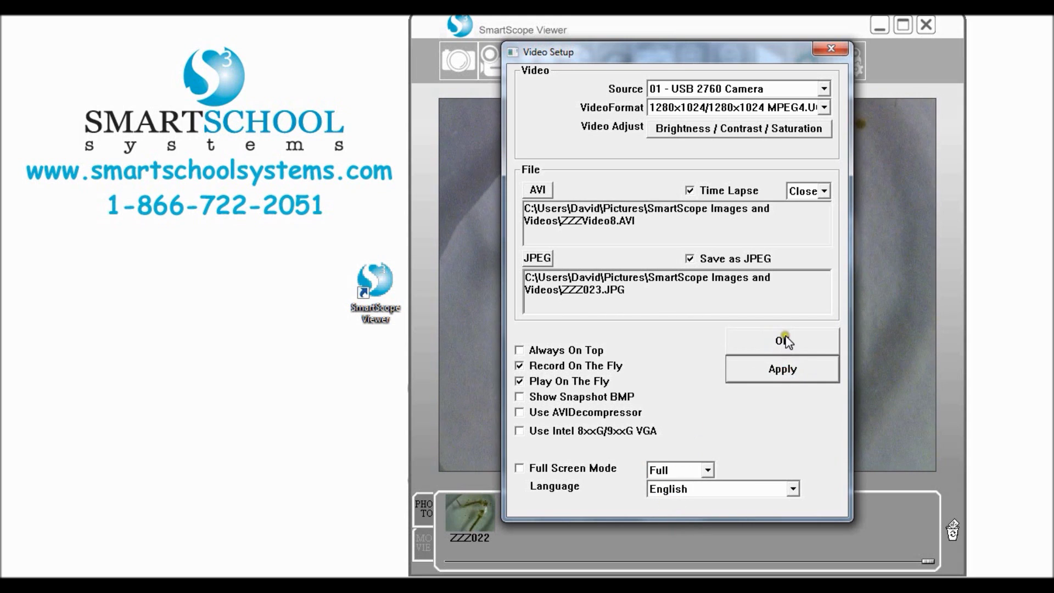
left_click(784, 342)
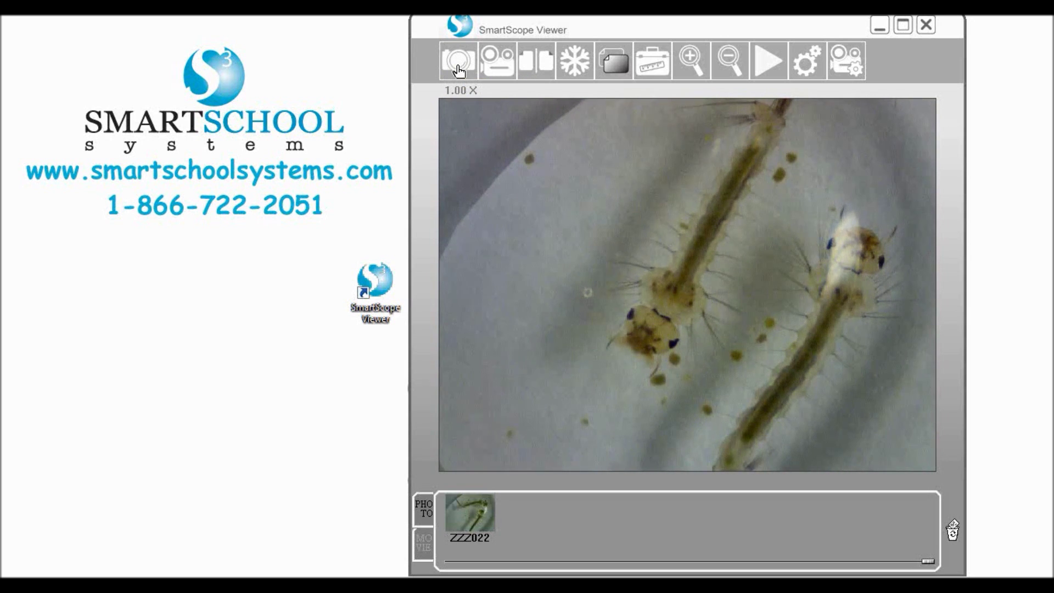
- Snap the larvae, view stills ZZZ024, ZZZ025 and ZZZ023, then return to live view
left_click(459, 71)
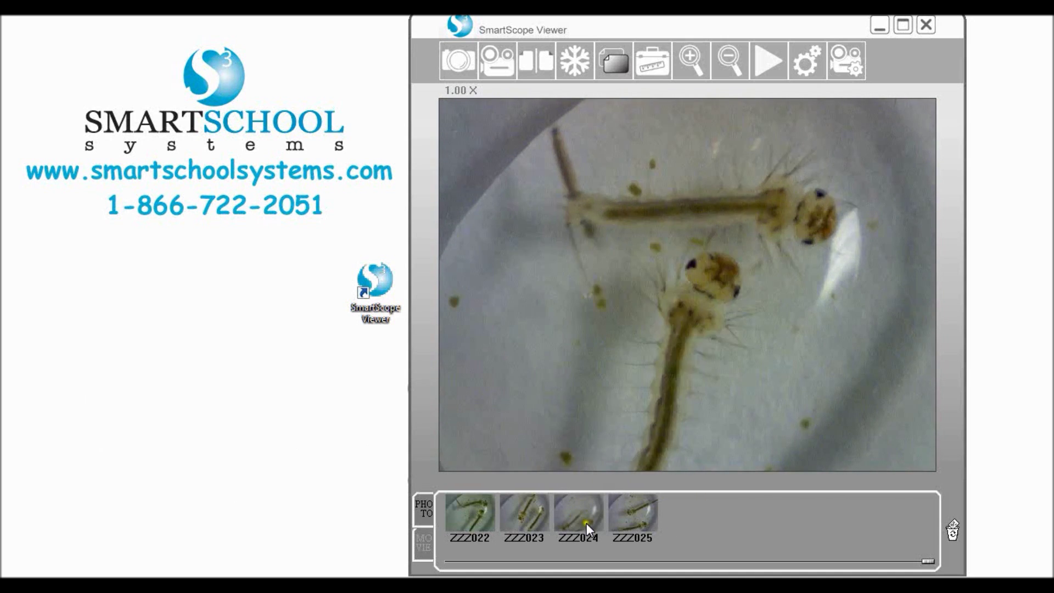
left_click(576, 516)
left_click(606, 348)
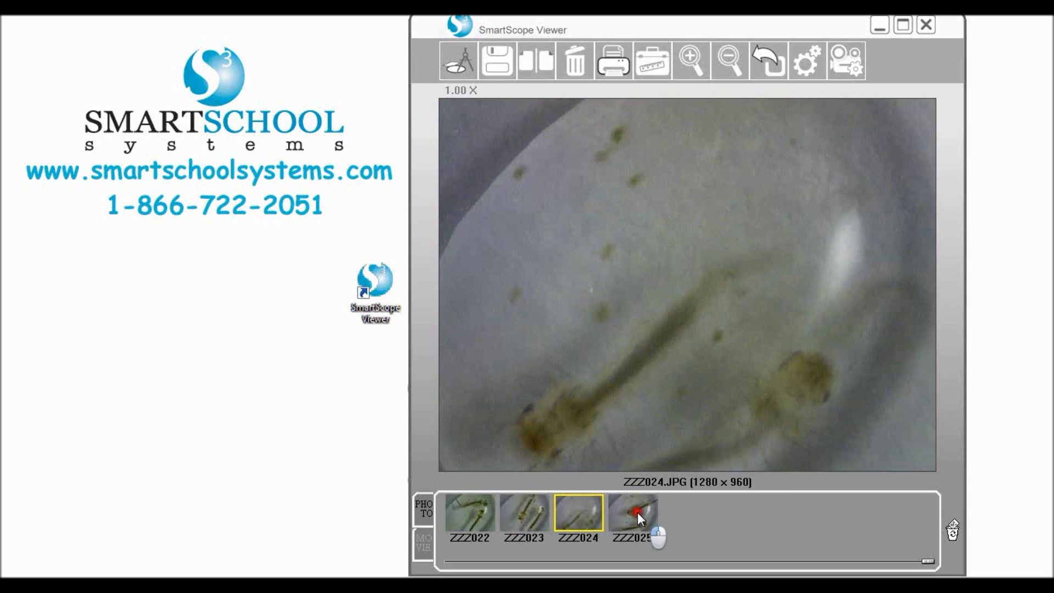
left_click(648, 362)
left_click(520, 519)
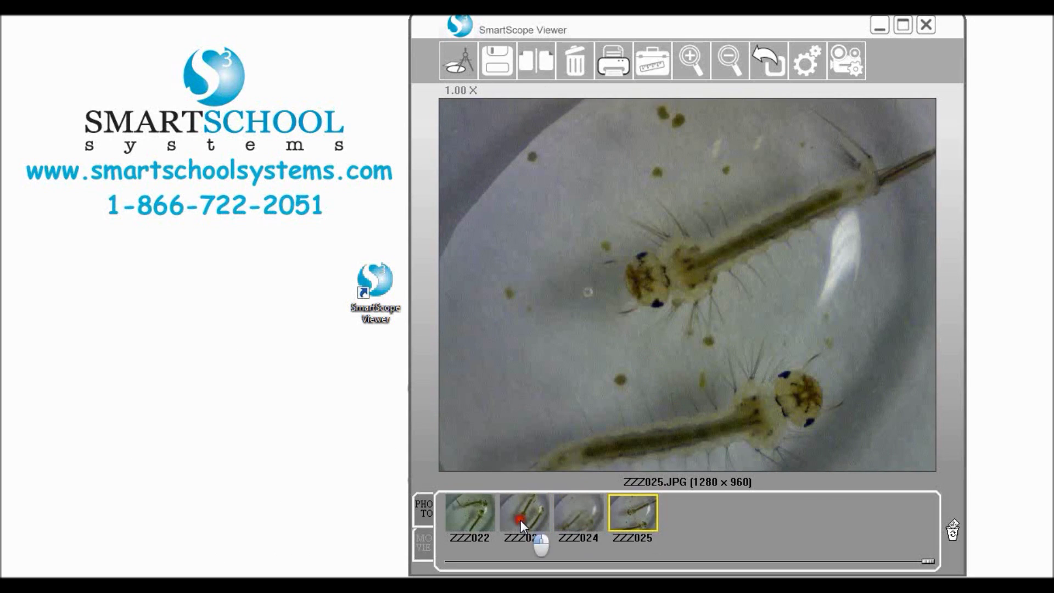
left_click(606, 329)
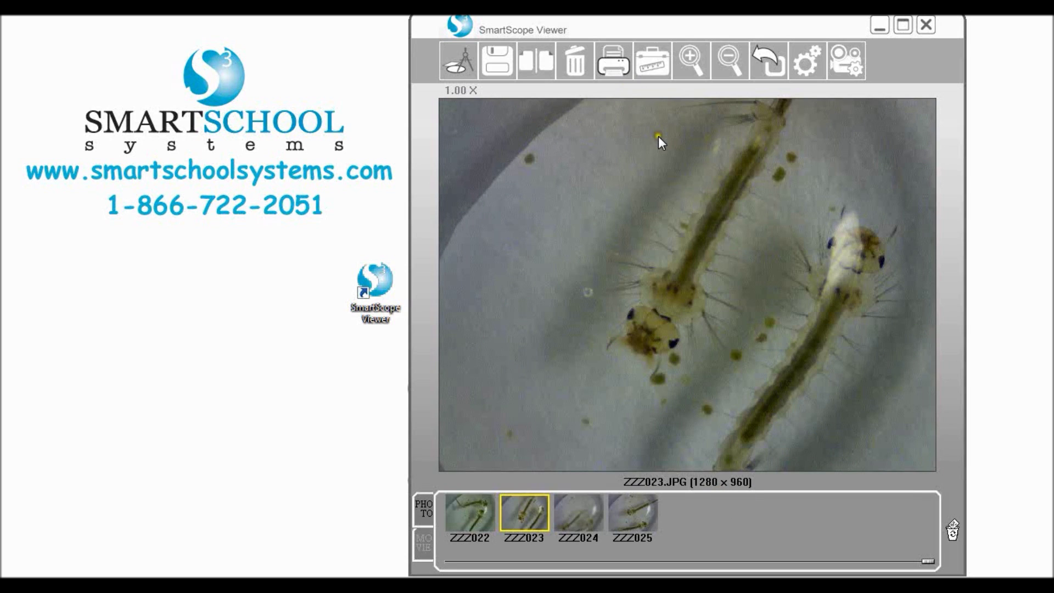
left_click(773, 67)
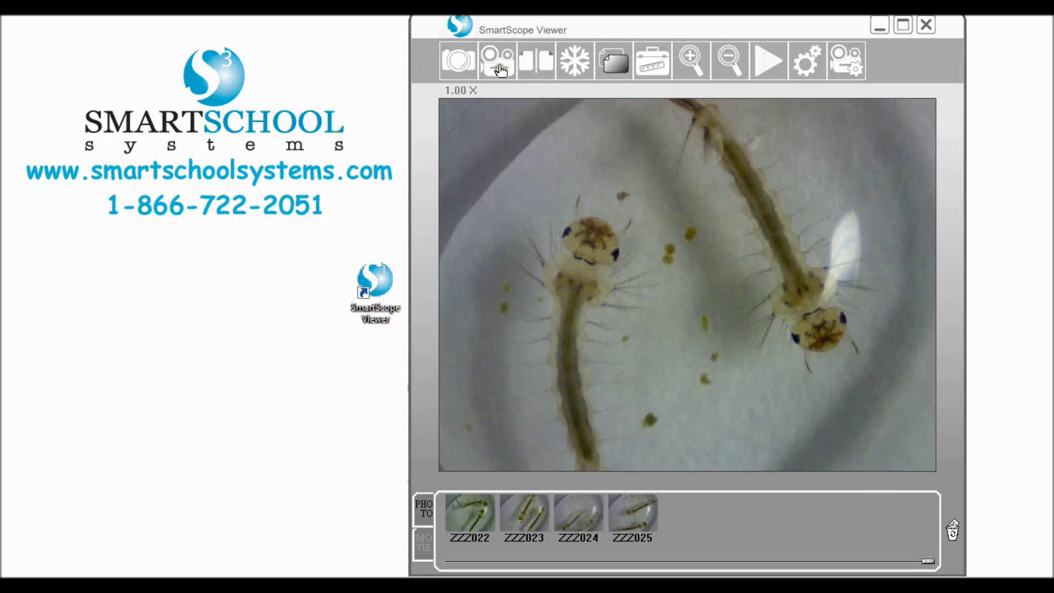
- Record a roughly 17-second video of the swimming larvae
left_click(500, 69)
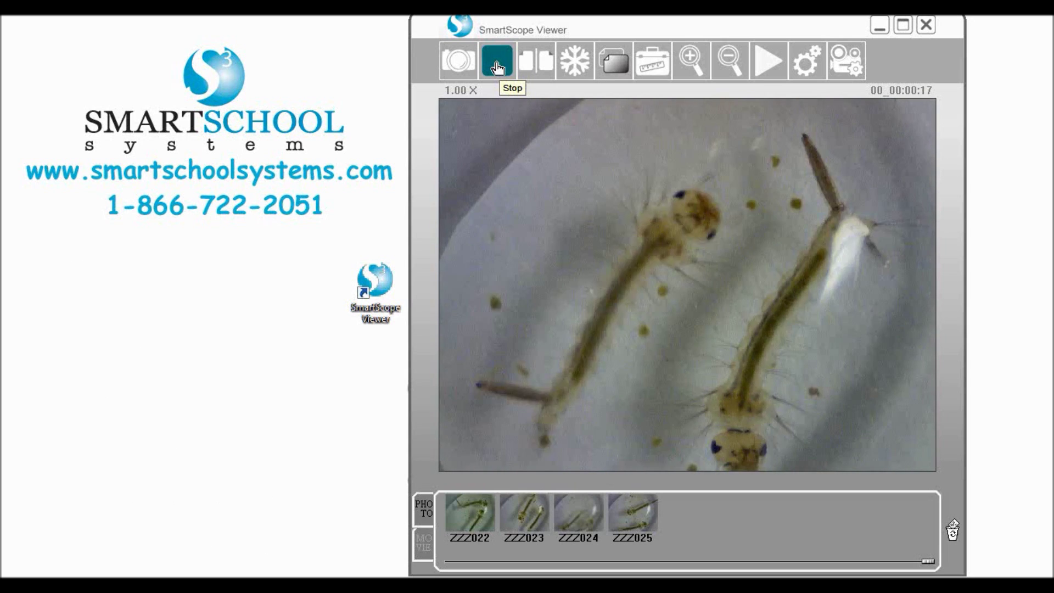
left_click(497, 68)
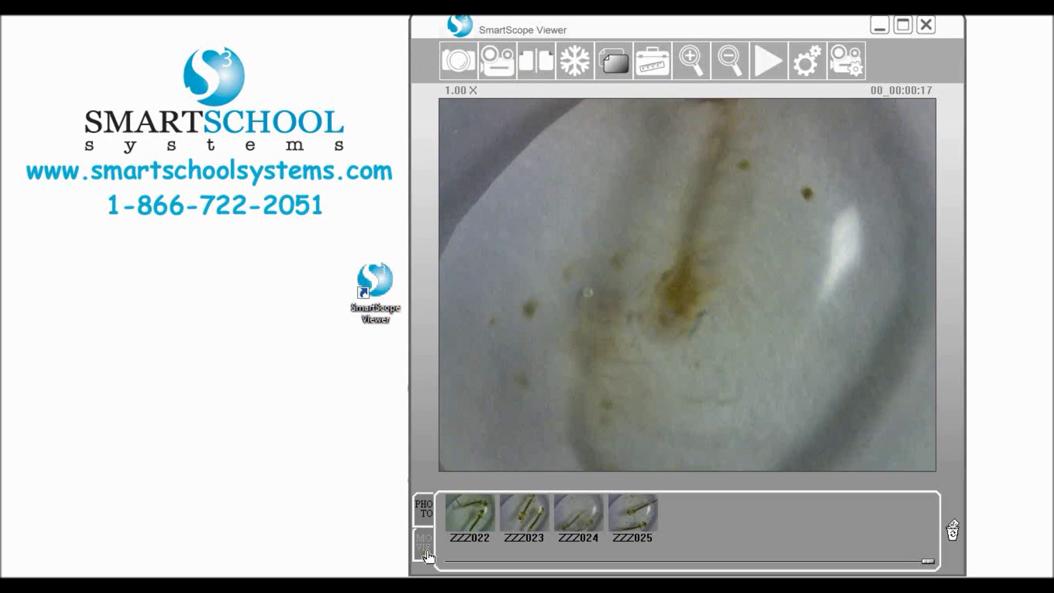
- Check that ZZZVideo9 appears at the end of the movie album, then return to the photos
left_click(427, 554)
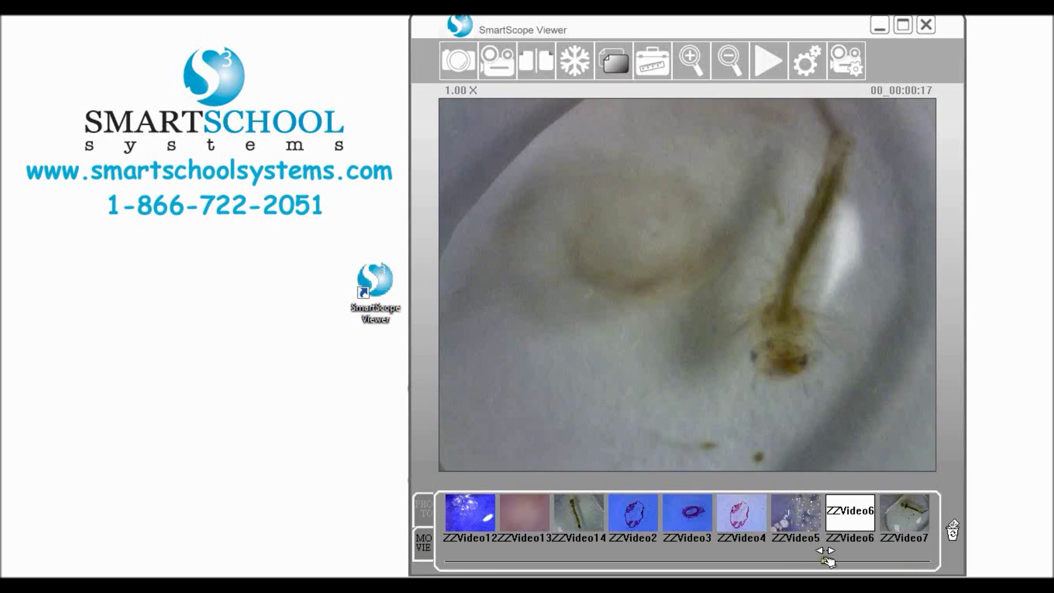
left_click_drag(826, 560, 948, 529)
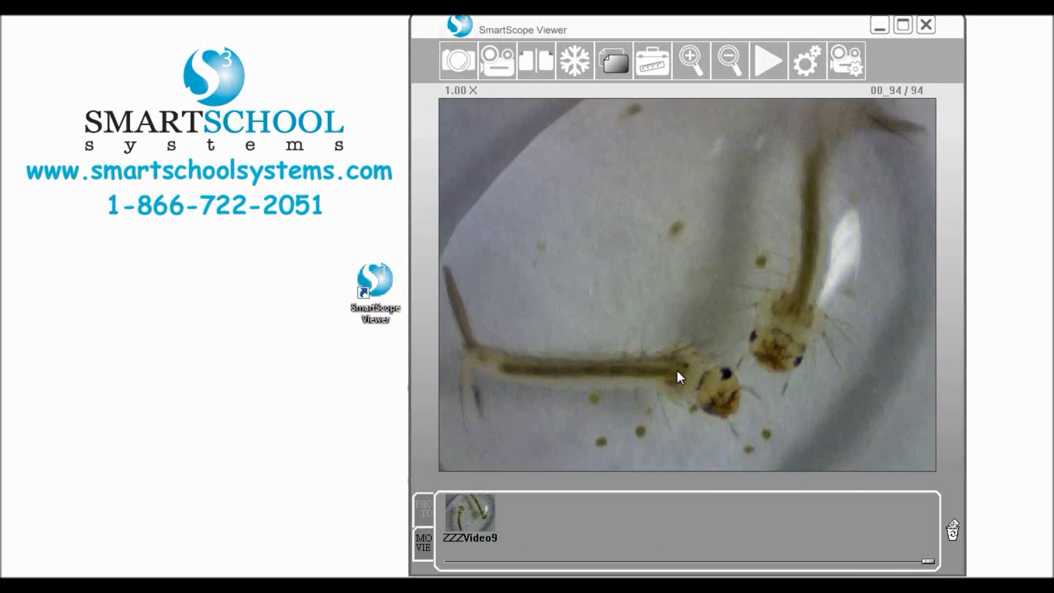
left_click(425, 513)
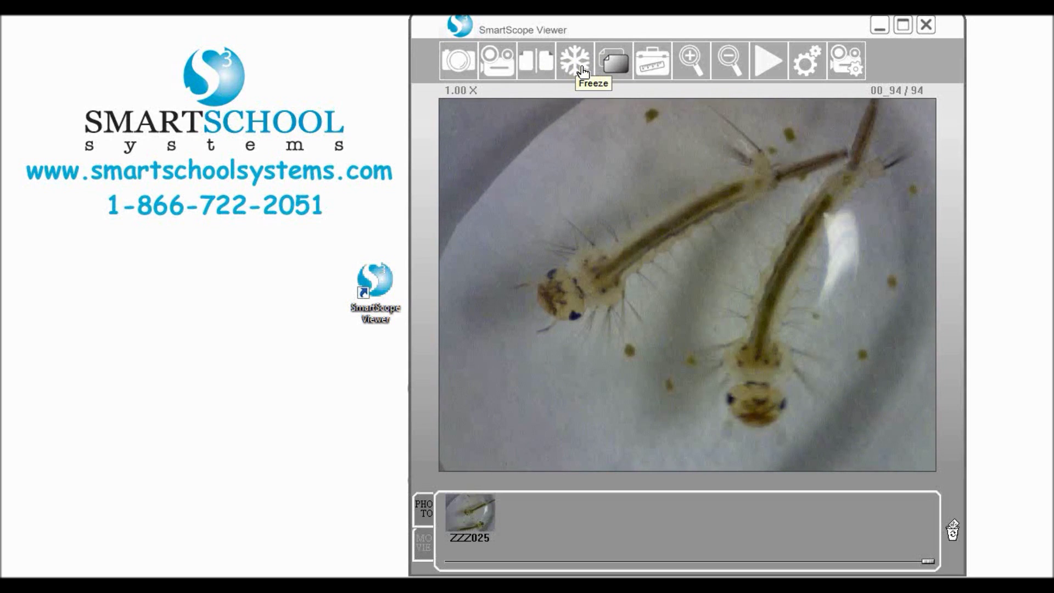
left_click(583, 71)
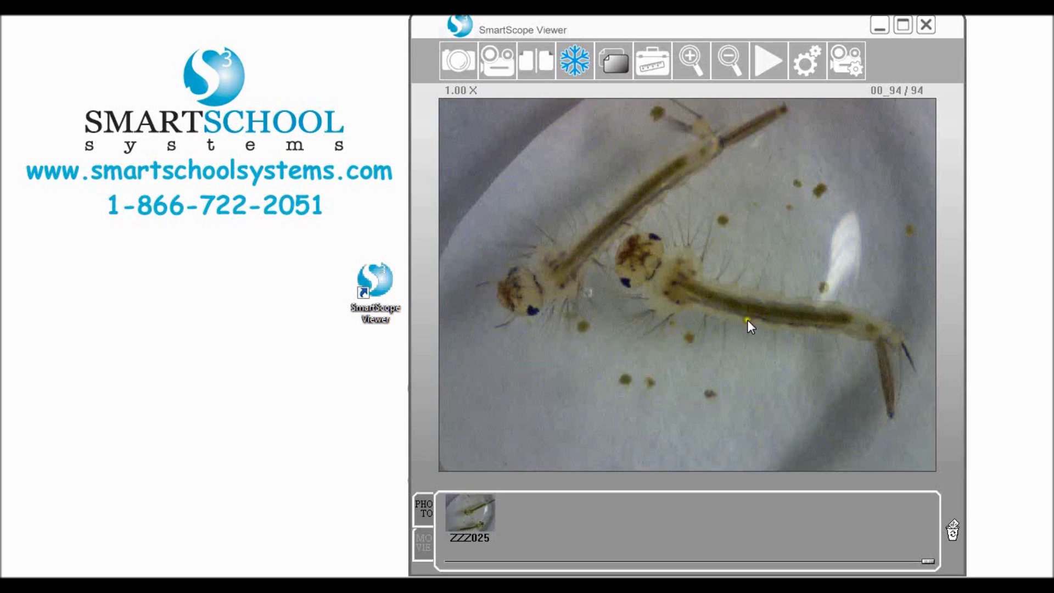
left_click(576, 64)
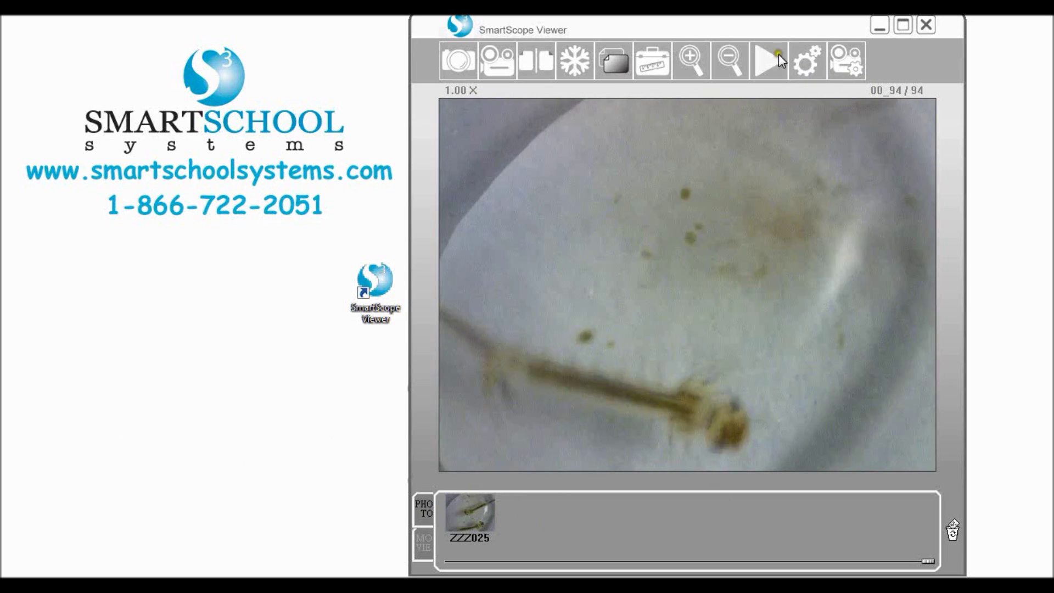
left_click(806, 62)
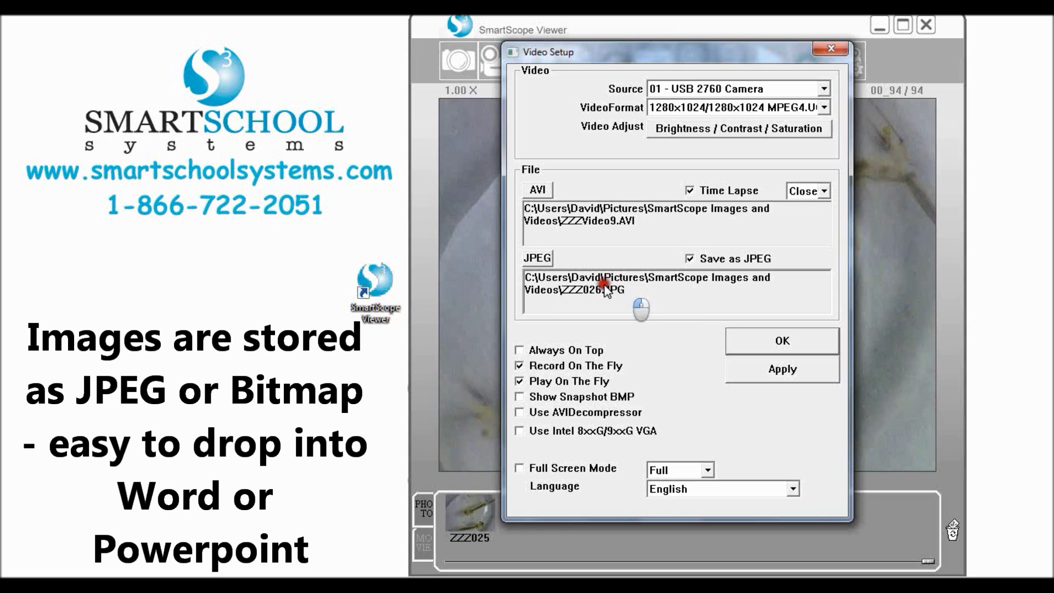
- Toggle snapshot saving from JPEG to BMP and back to JPEG, then view the snapshot save location
left_click(690, 258)
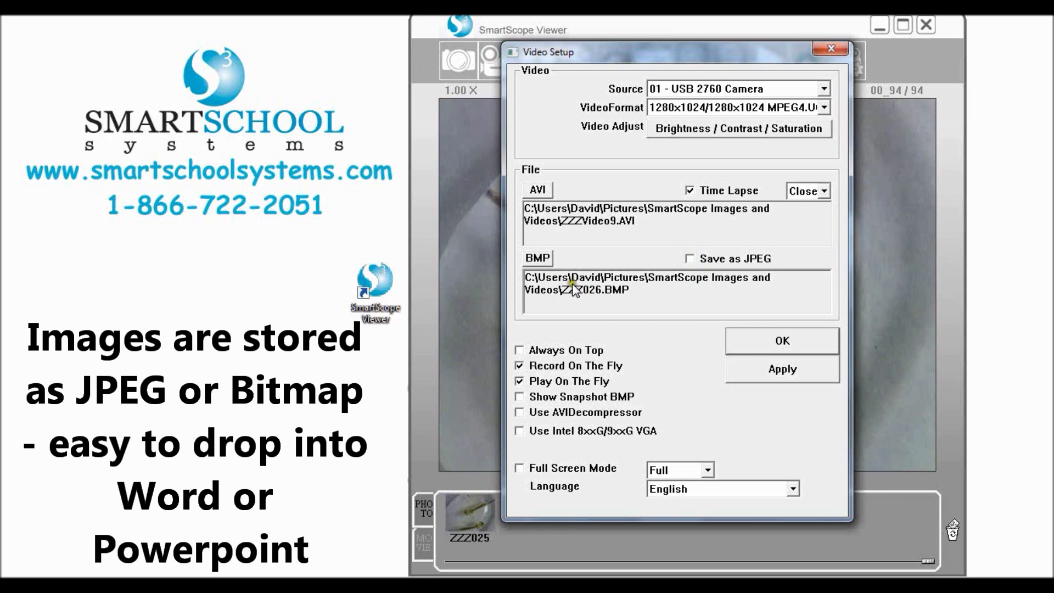
left_click(690, 258)
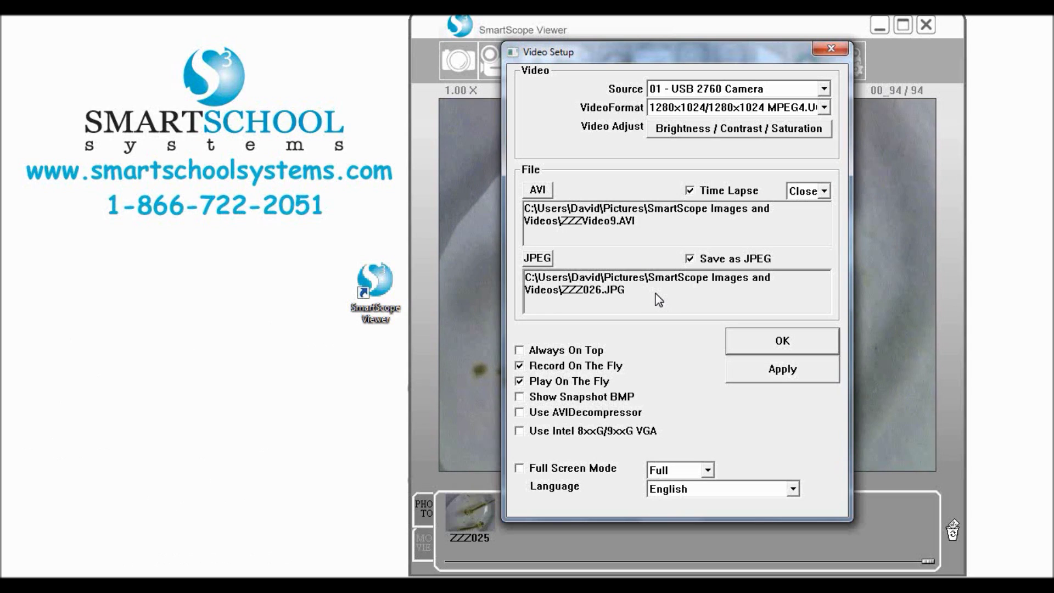
left_click(538, 261)
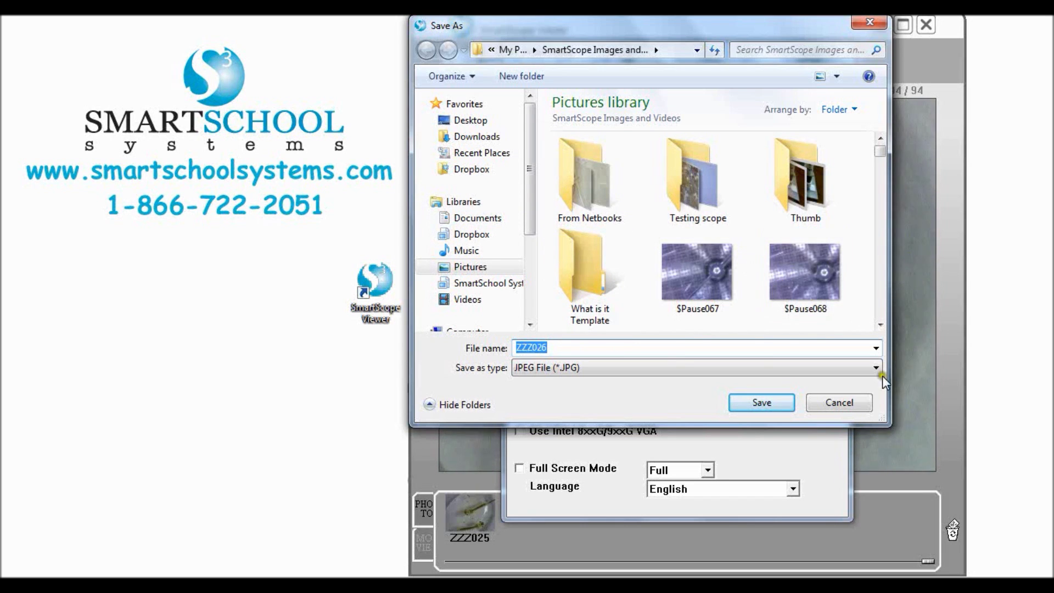
- Leave the JPEG and AVI save locations on SmartScope Images and Videos and close video setup
left_click(843, 405)
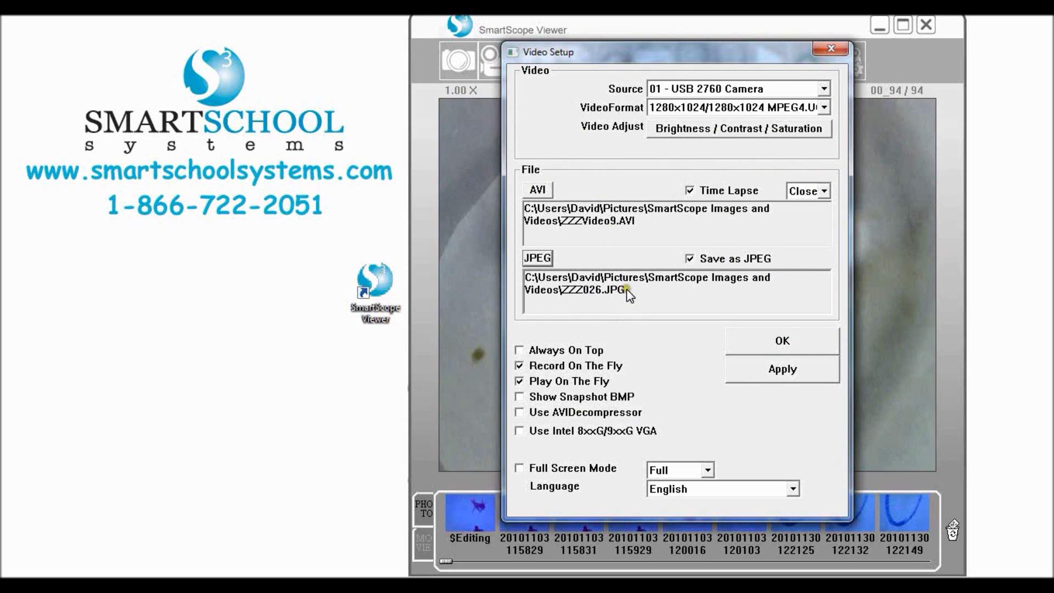
left_click(547, 221)
left_click(545, 189)
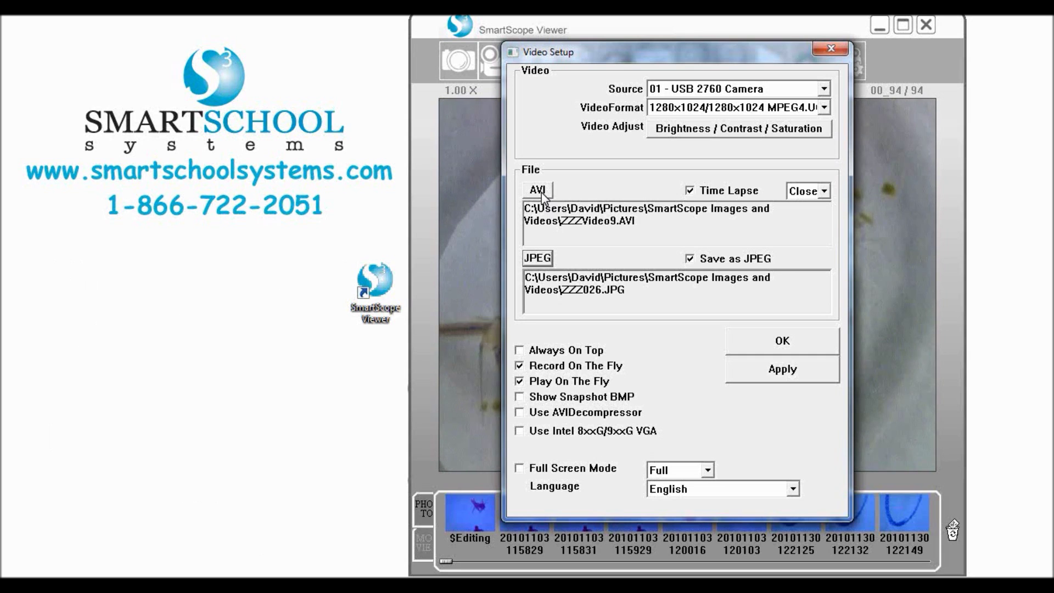
left_click(538, 190)
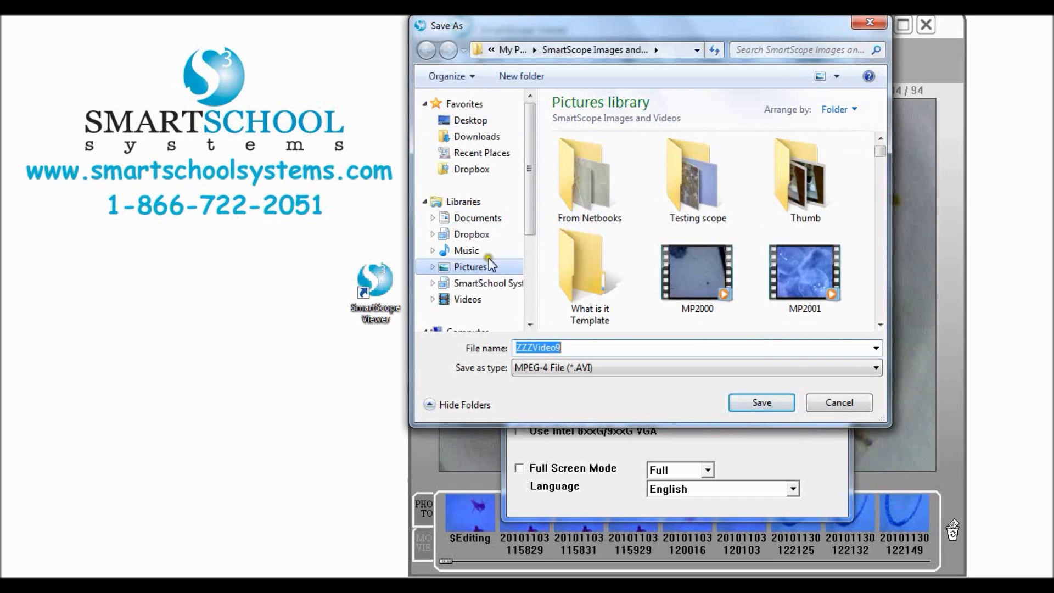
left_click(839, 402)
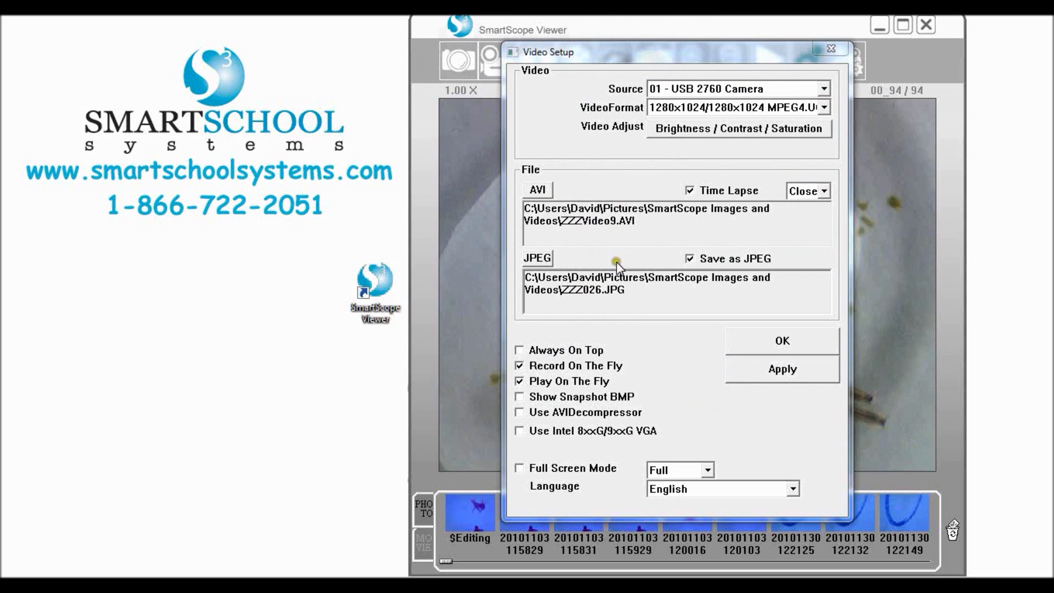
left_click(793, 341)
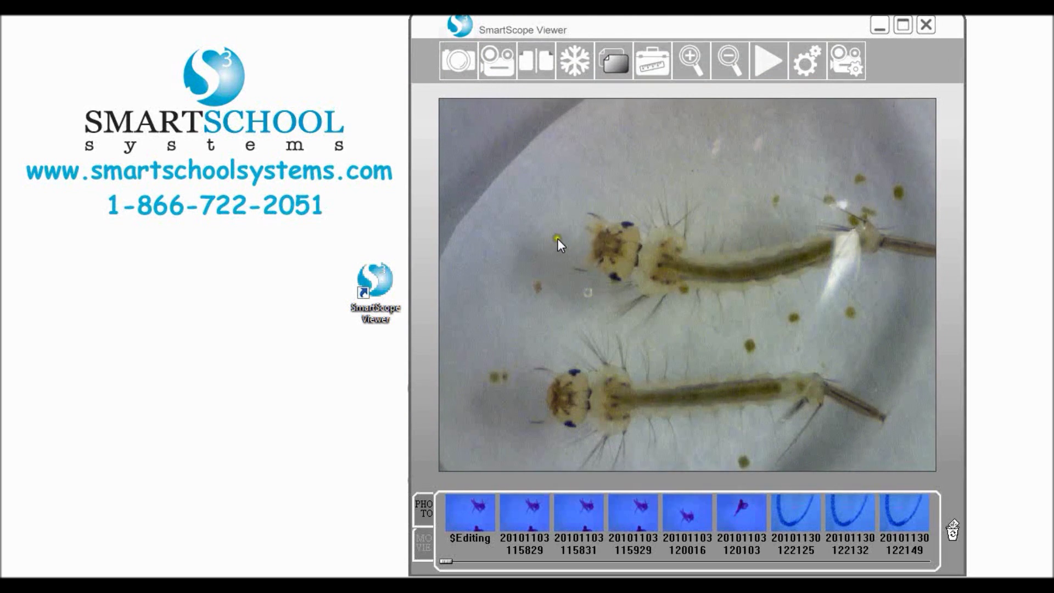